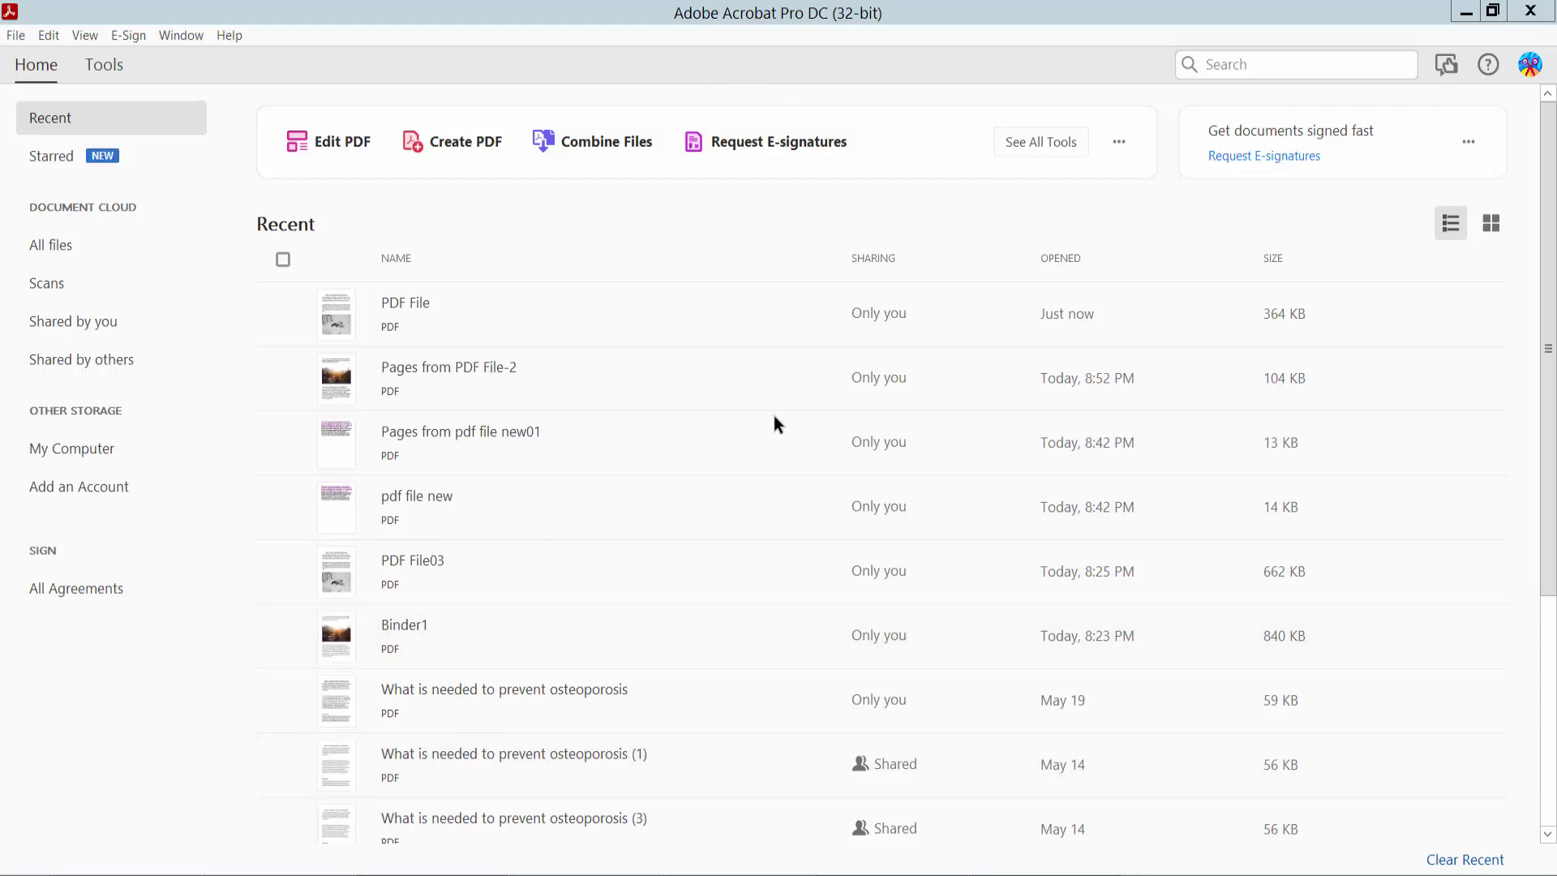
Step: Open PDF File from the Recent list and show its page thumbnails panel
double_click(585, 320)
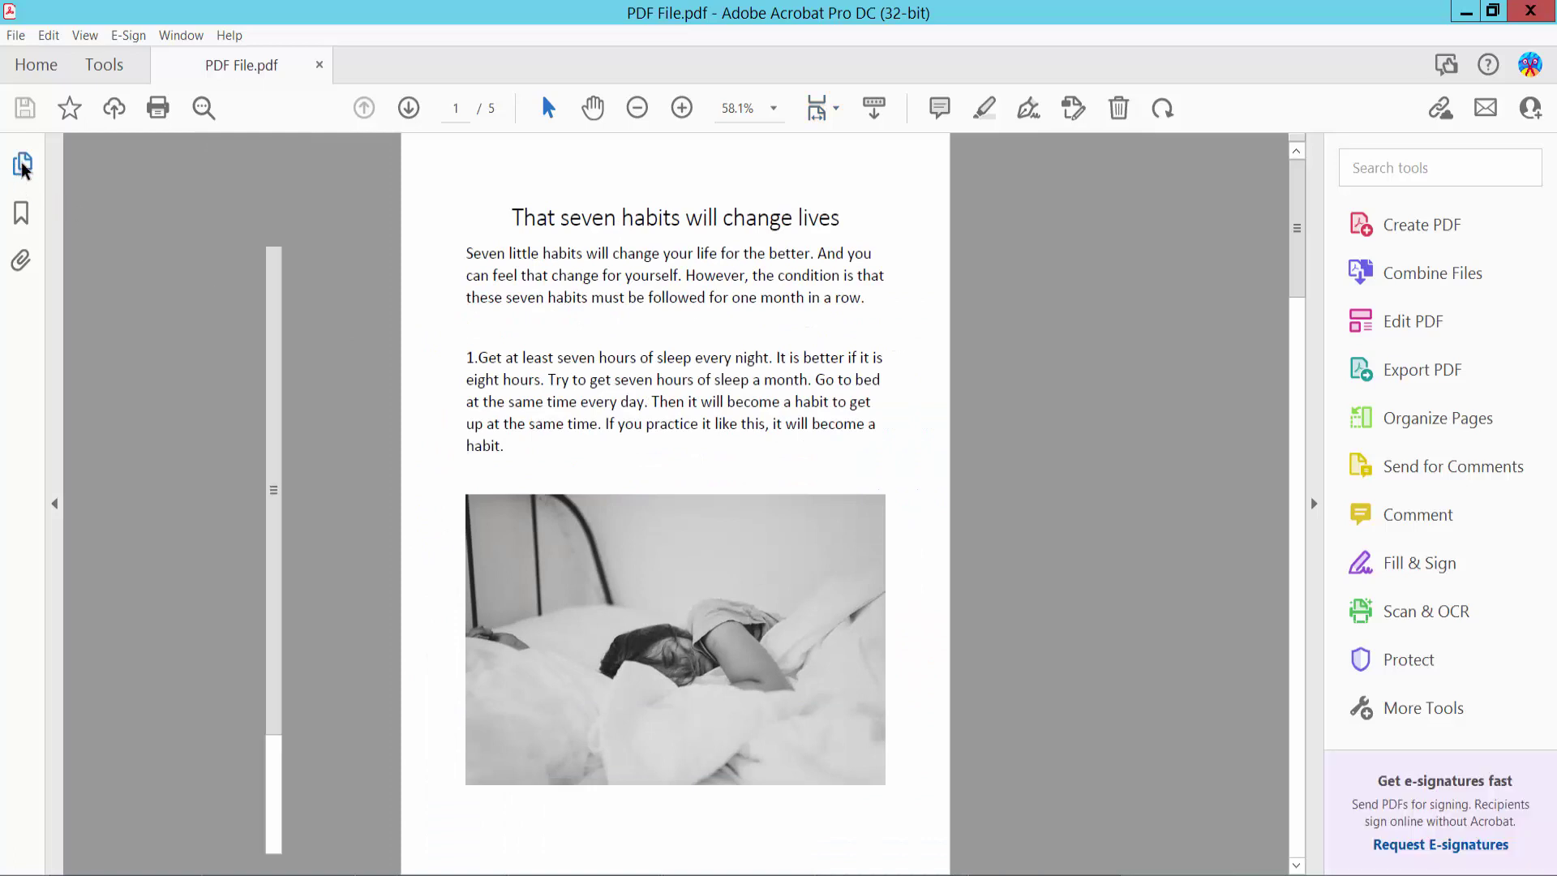
click(21, 166)
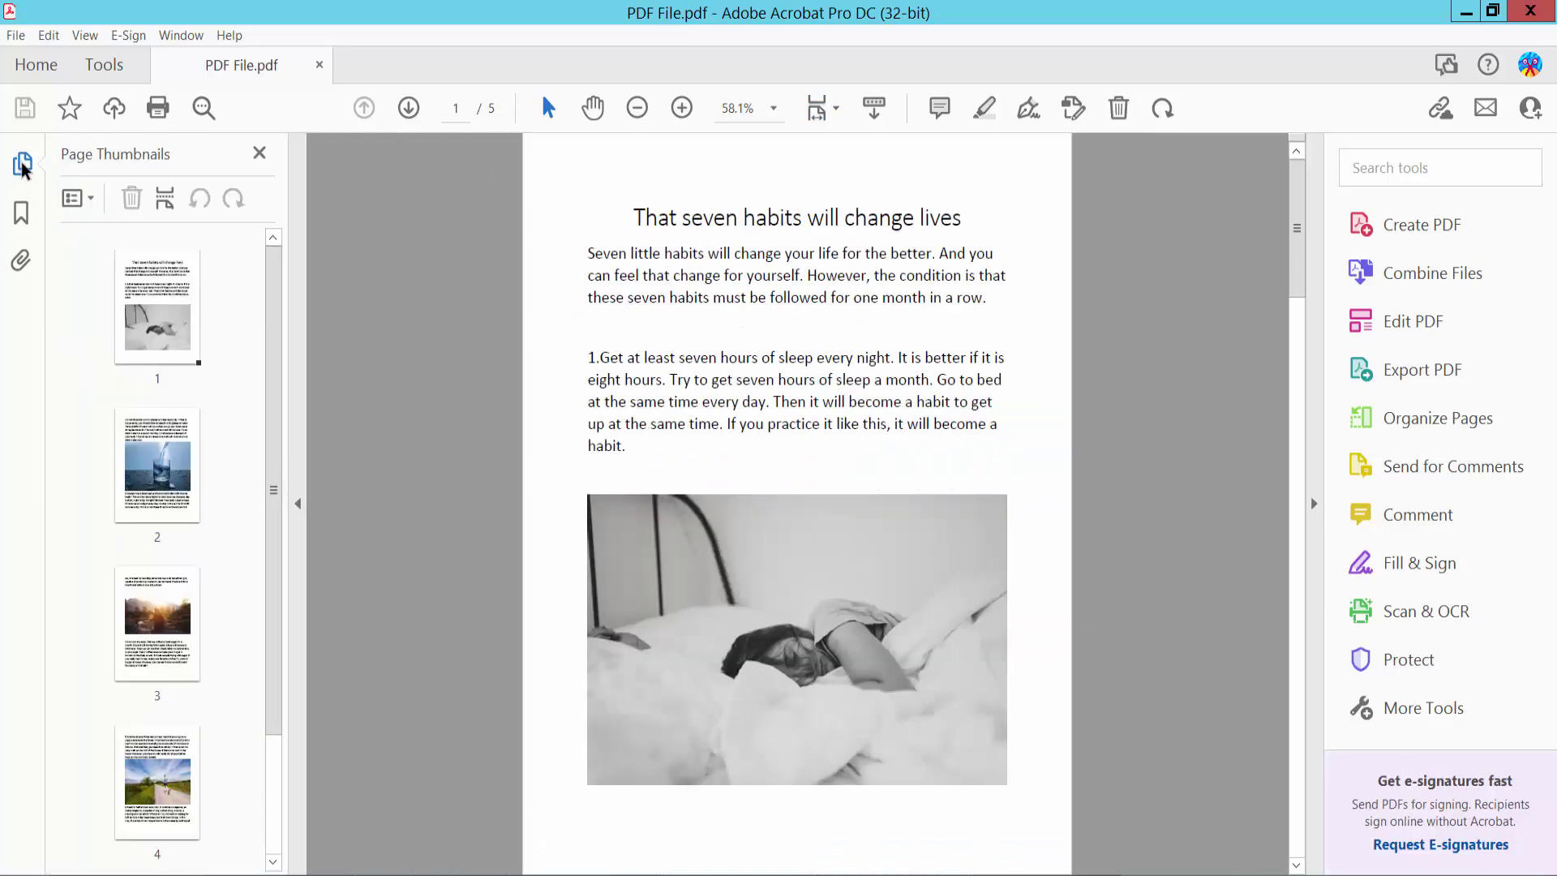
Step: Apply the Blinds page transition to all pages in the document
right_click(139, 307)
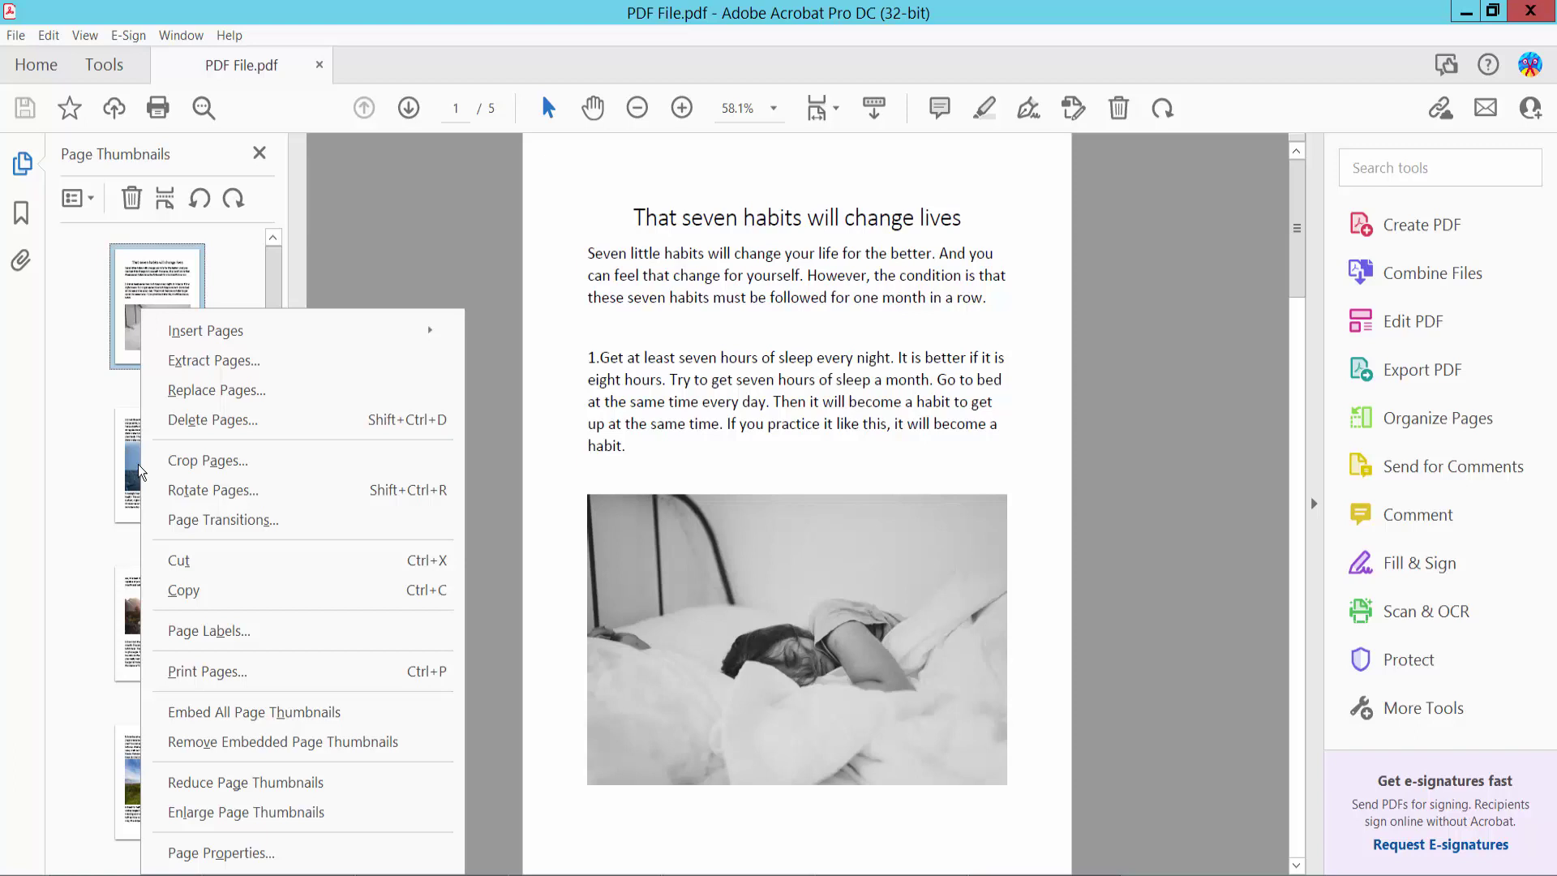
click(240, 521)
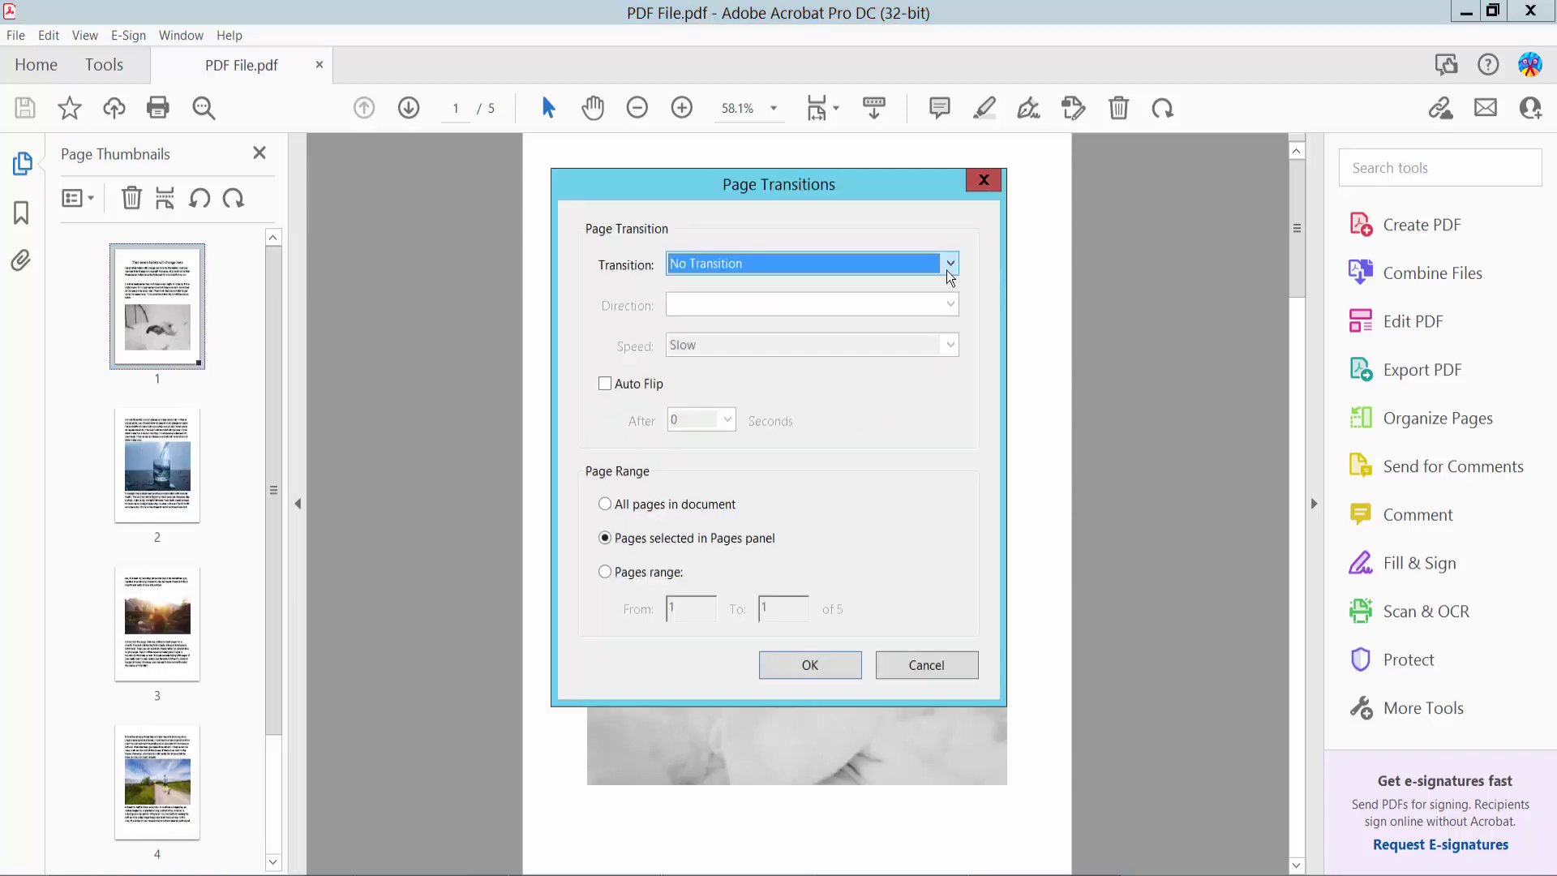
click(948, 264)
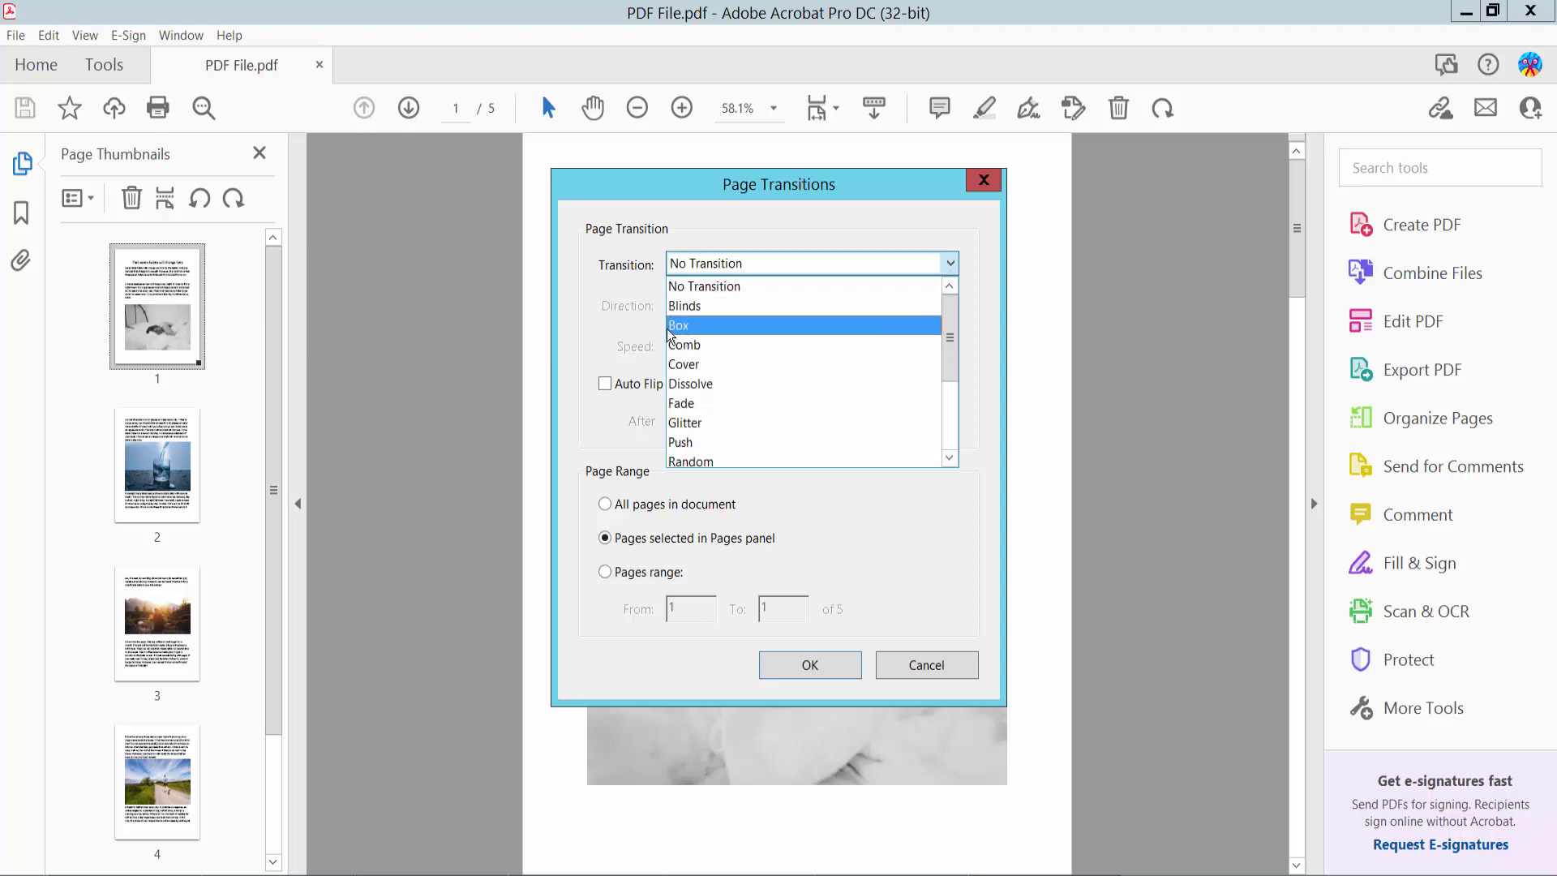
click(687, 308)
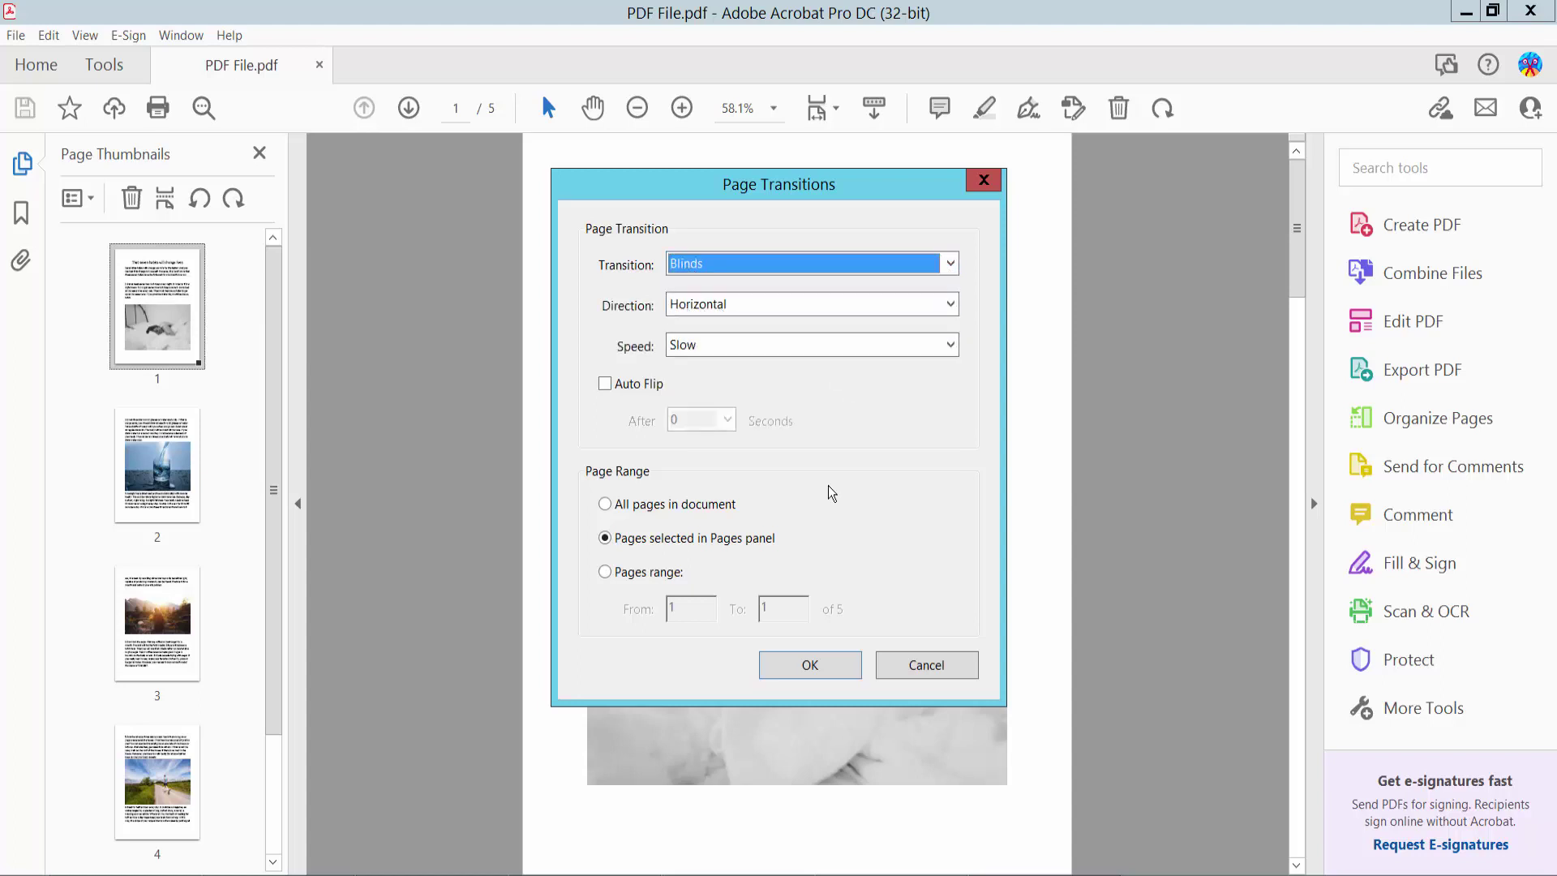
click(606, 509)
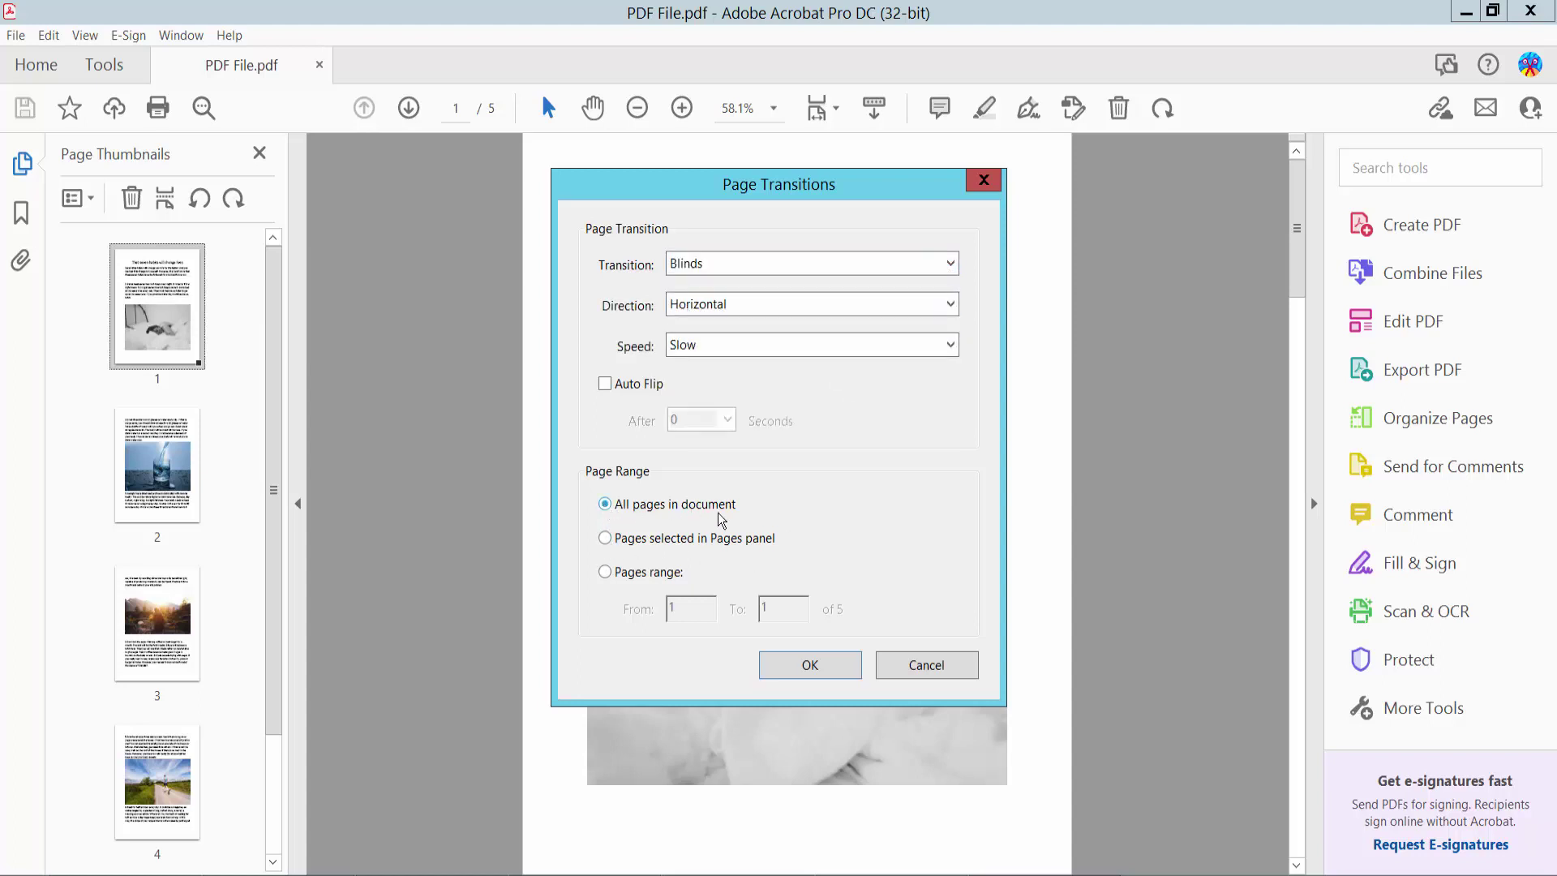
click(810, 669)
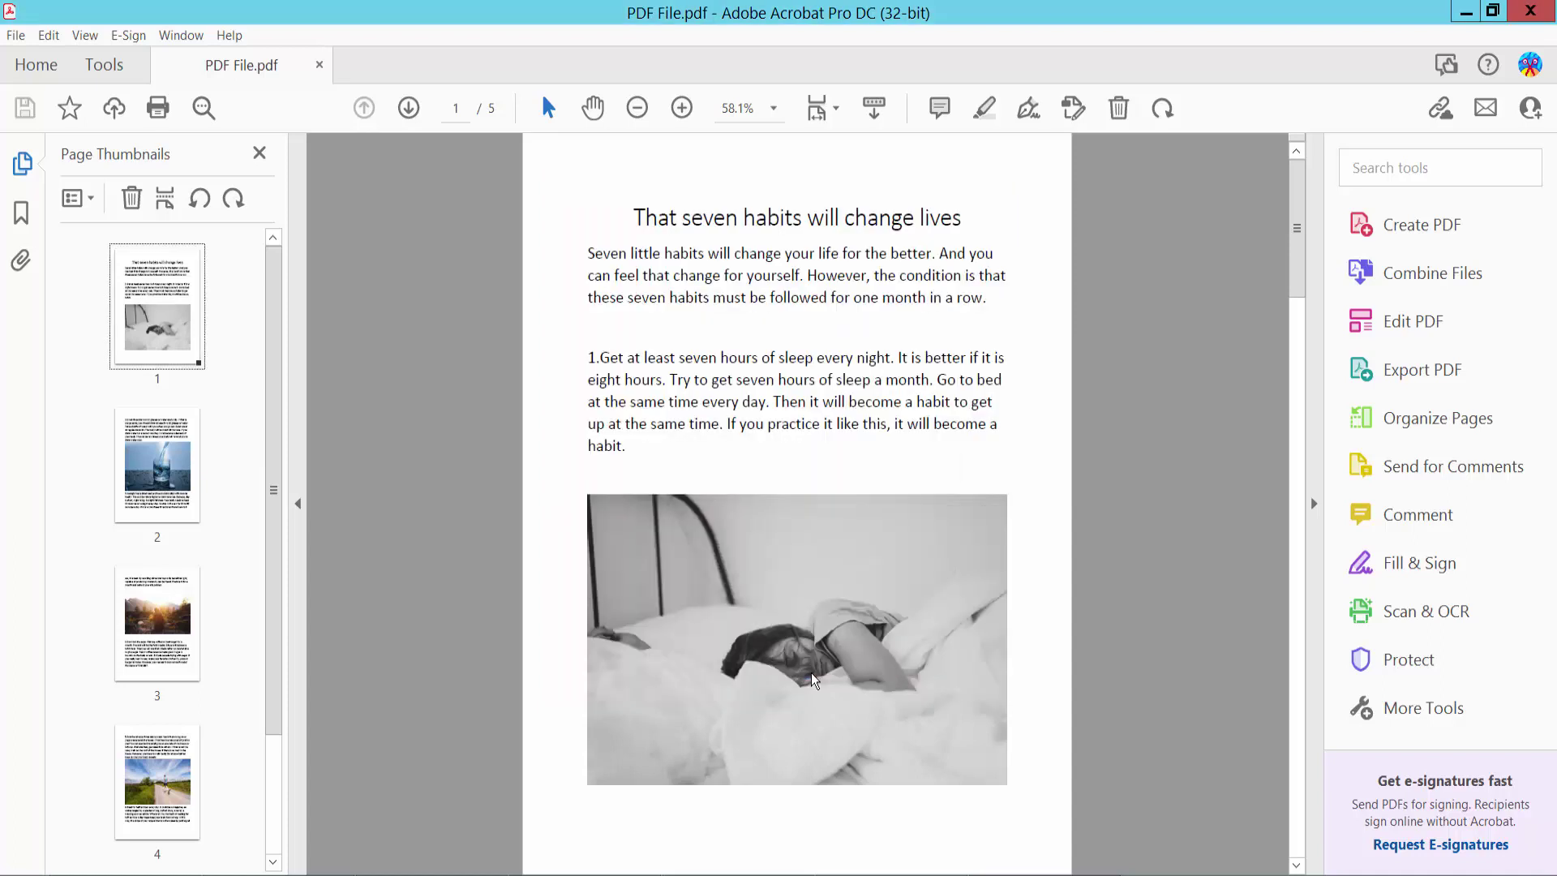
Step: Switch to Full Screen Mode from the View menu to preview the transitions
click(84, 36)
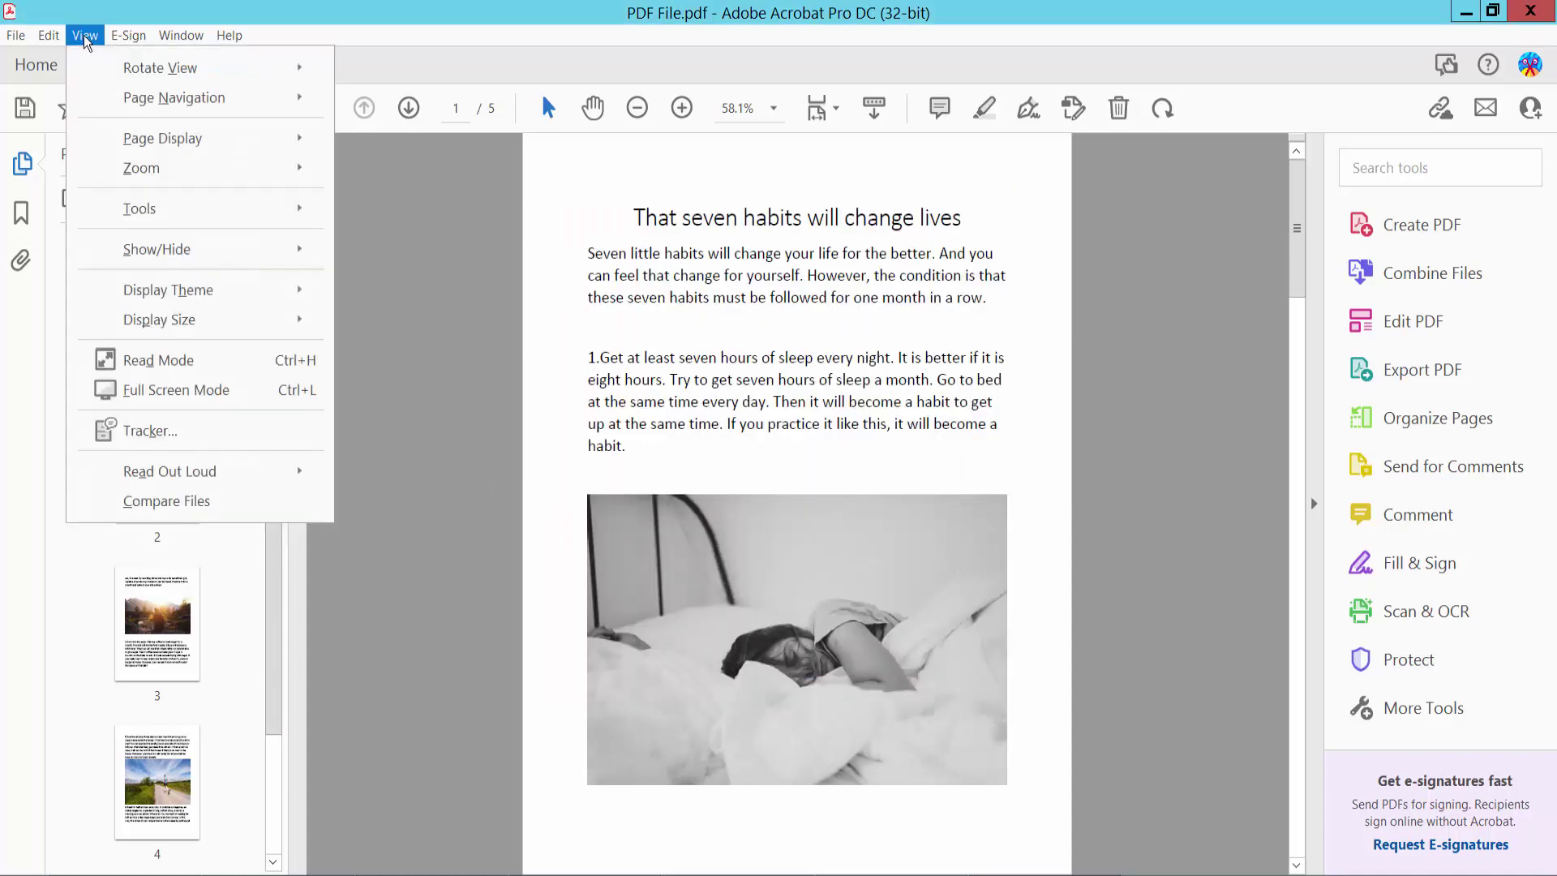
click(203, 392)
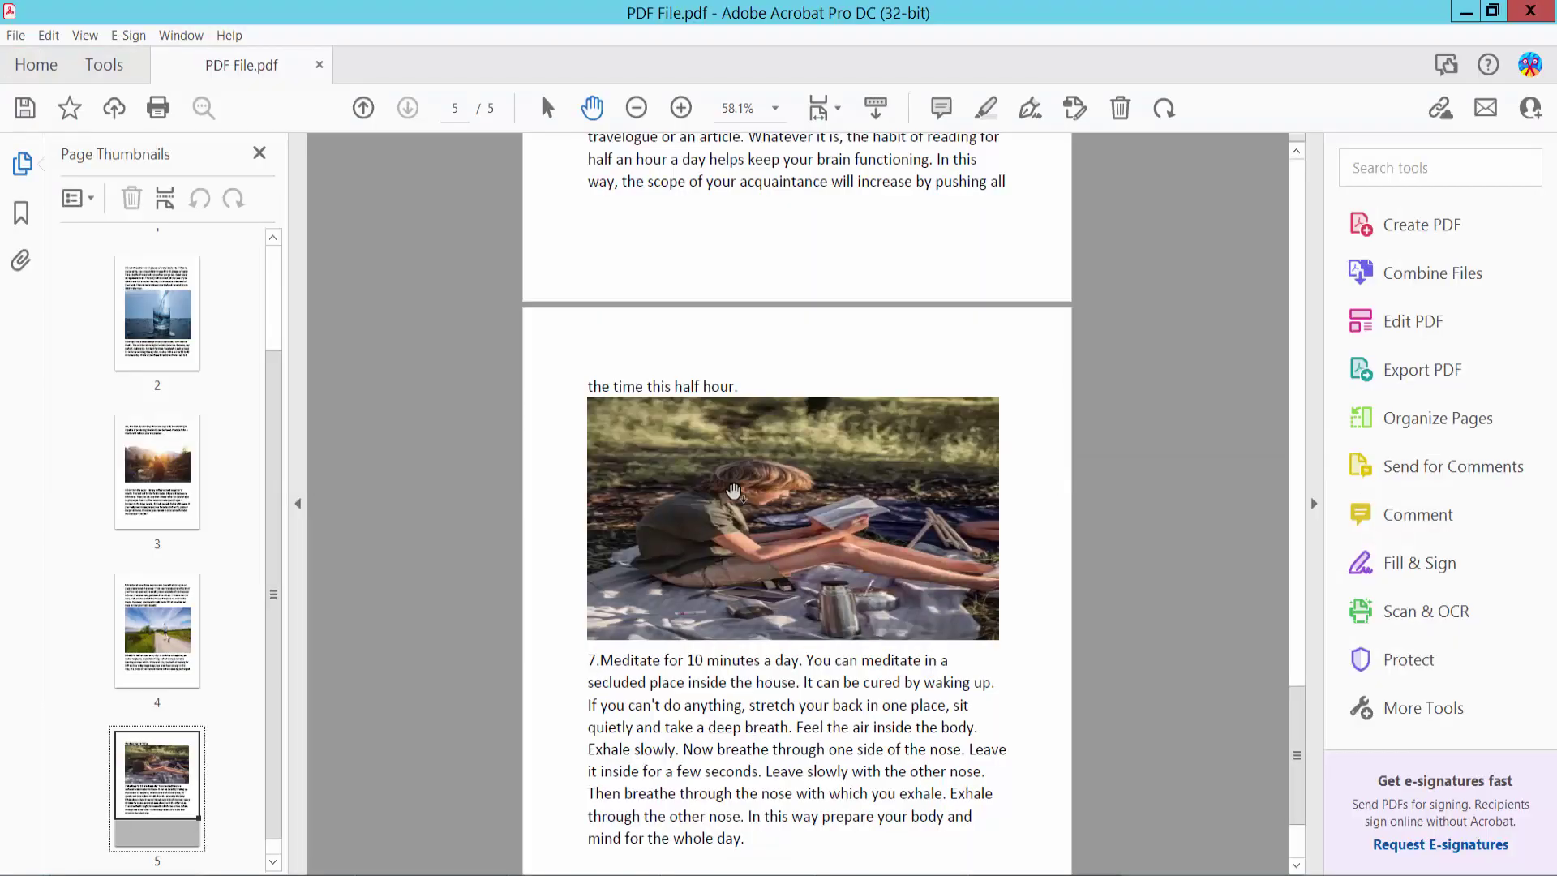
Step: Replace page 2's Blinds transition with Box, then return to the View menu
right_click(156, 312)
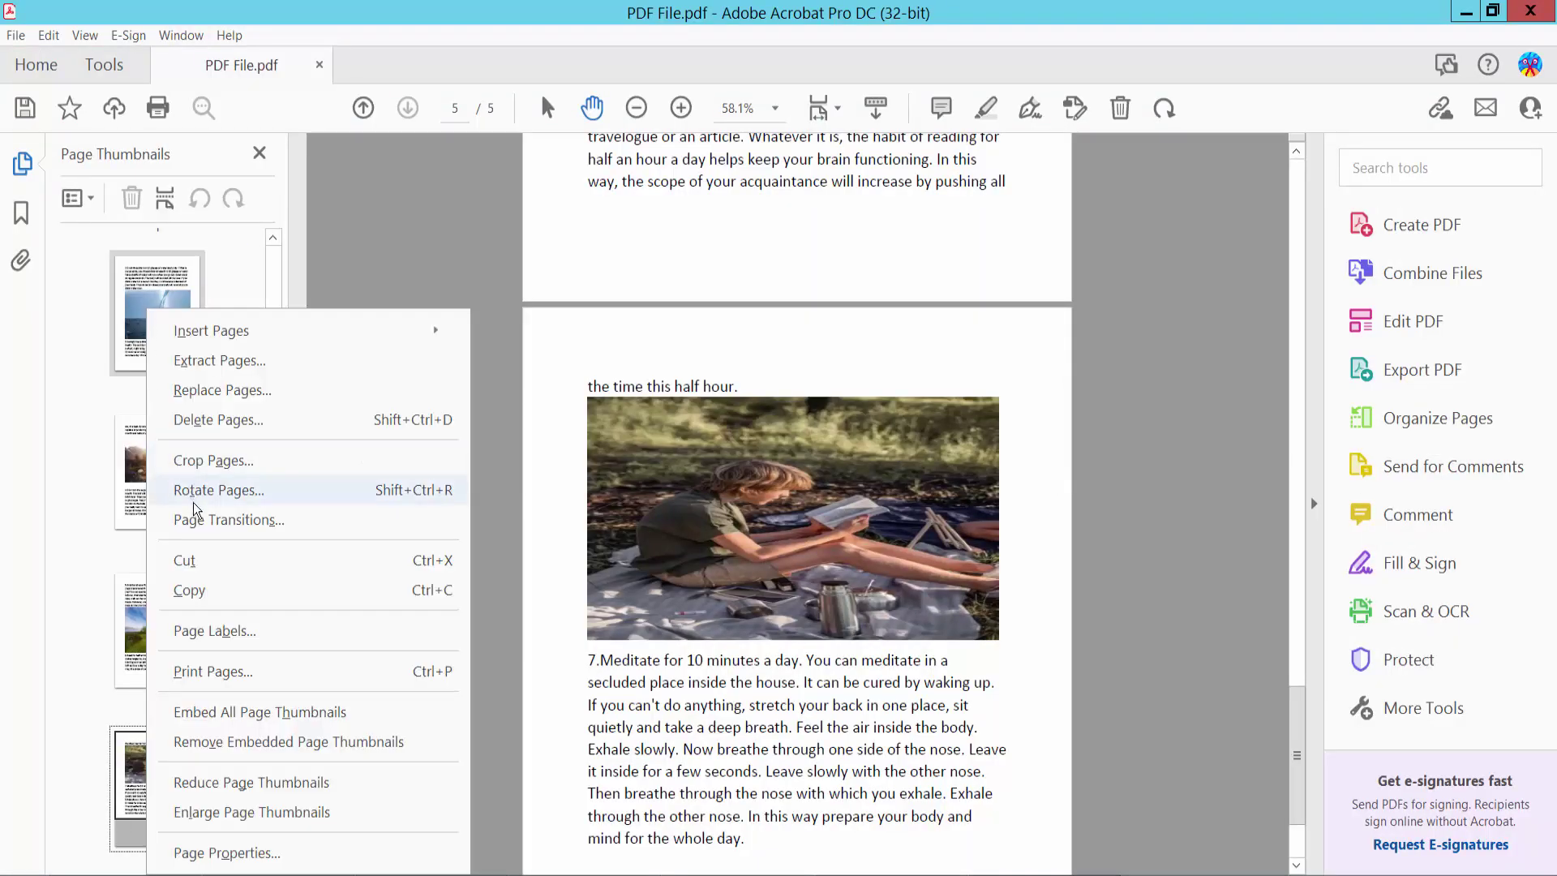
click(196, 524)
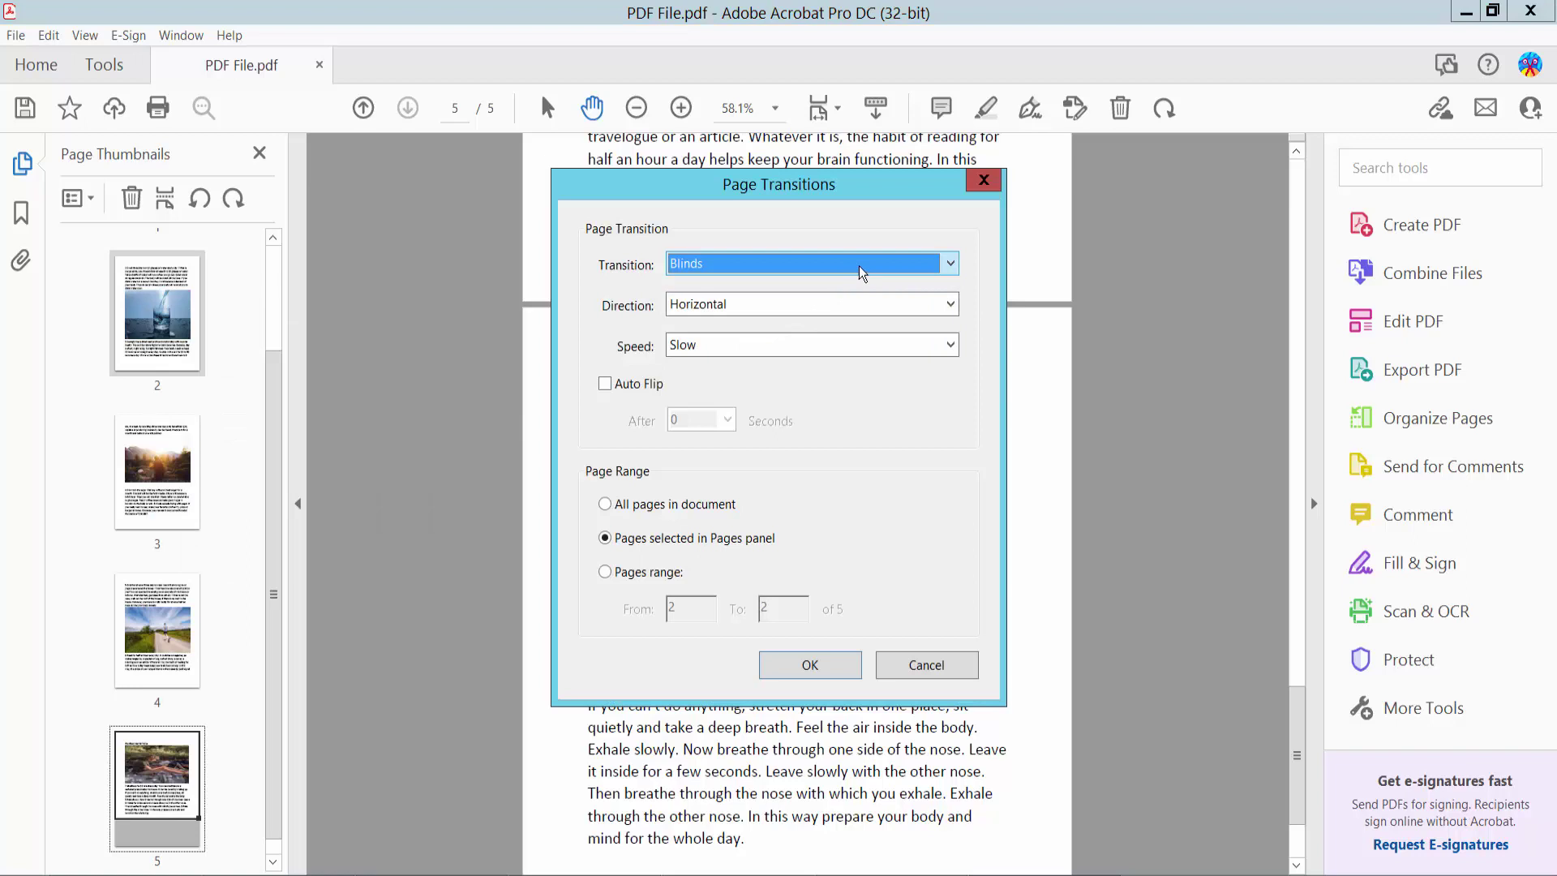
click(860, 266)
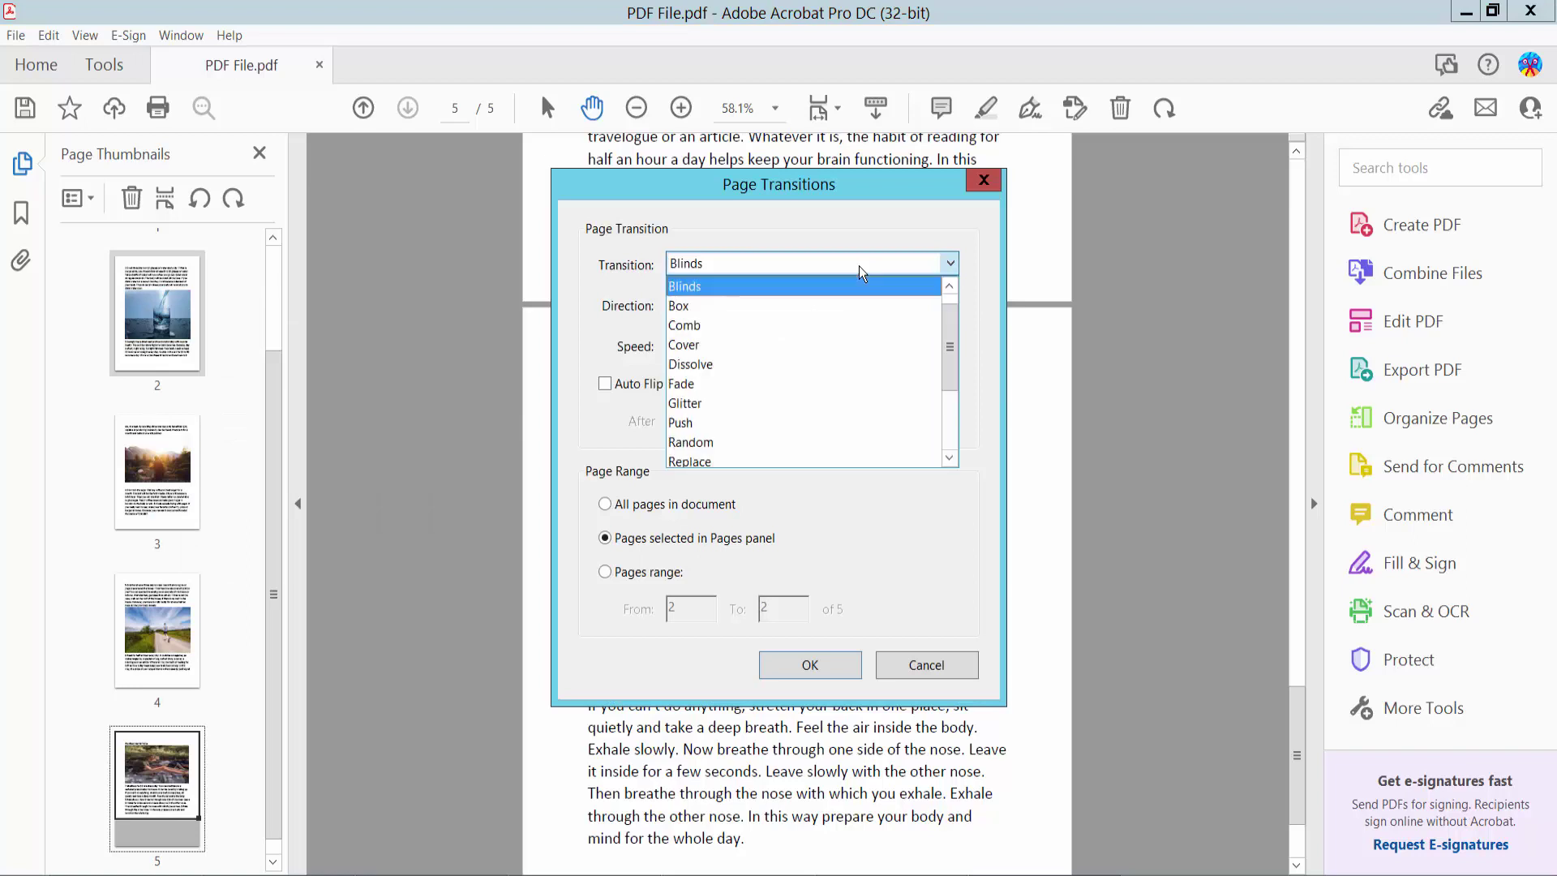
click(702, 311)
click(804, 670)
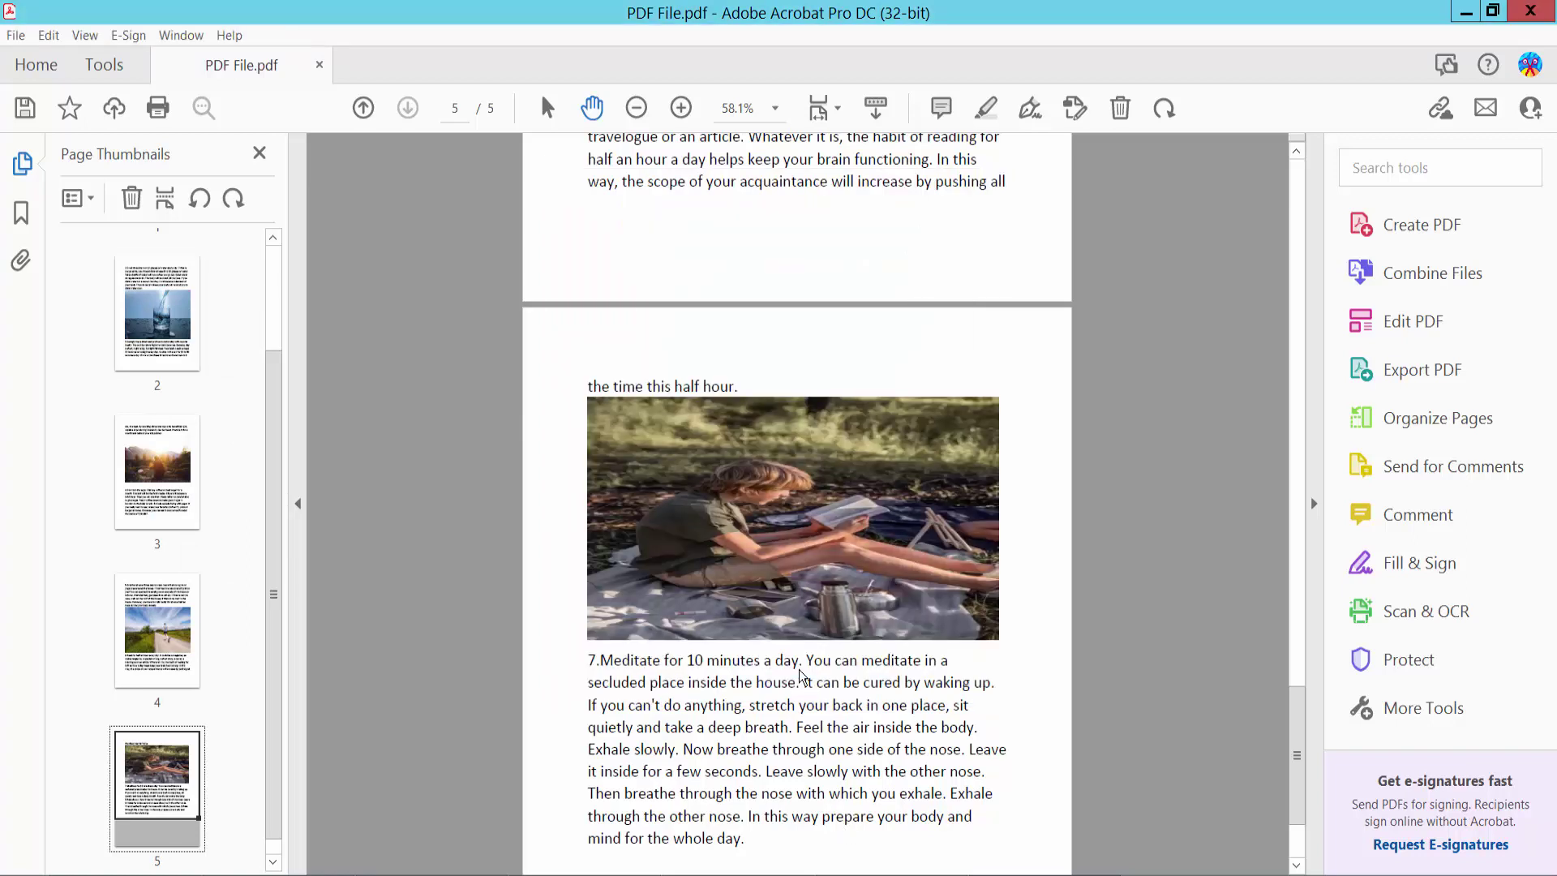
click(86, 40)
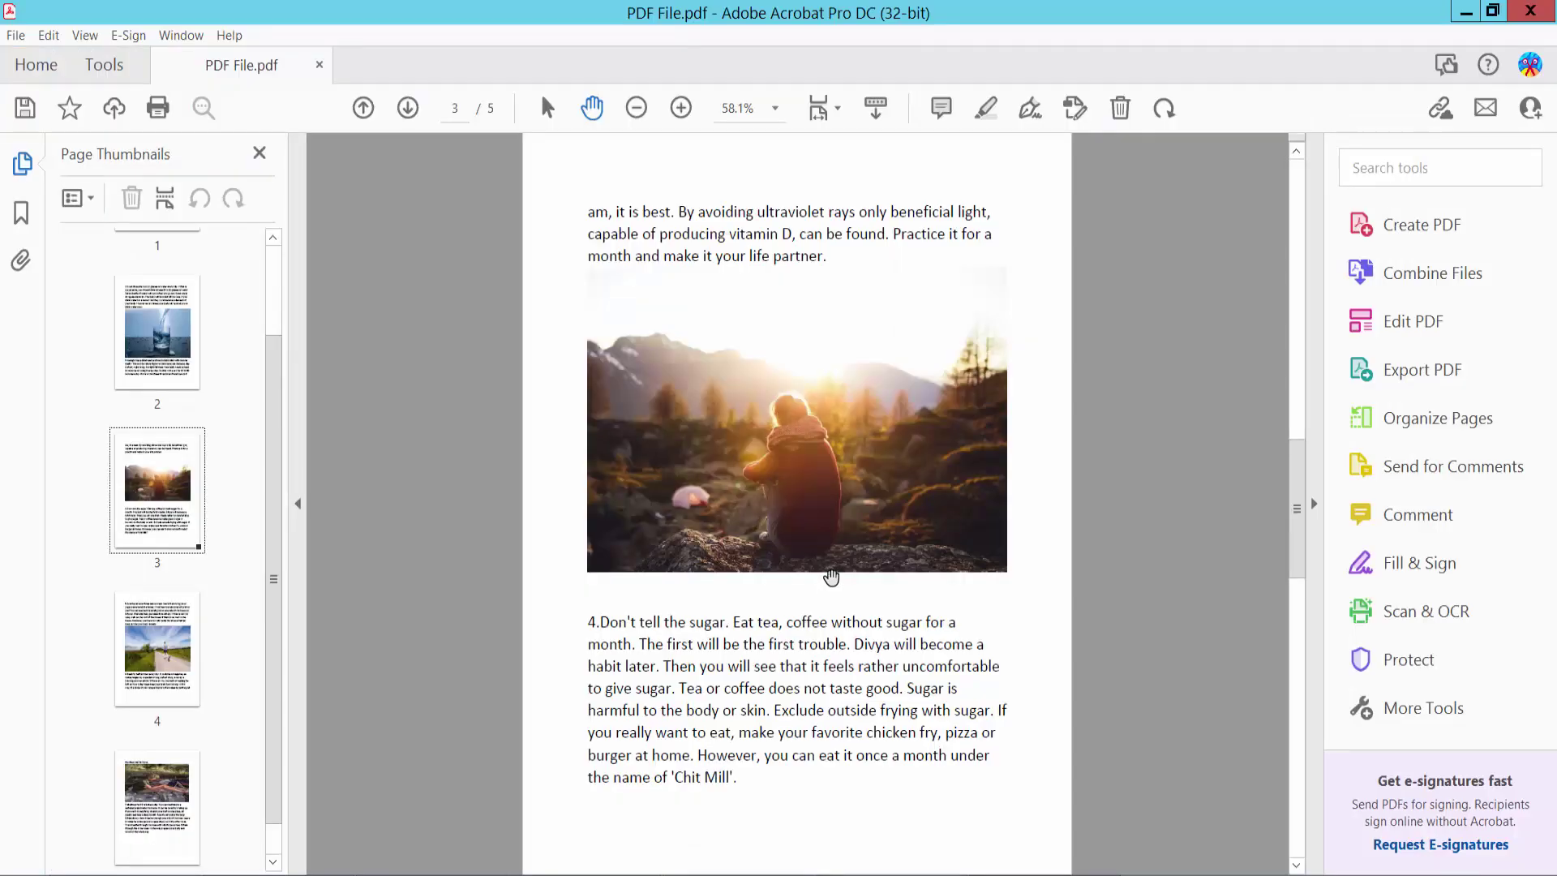
click(14, 36)
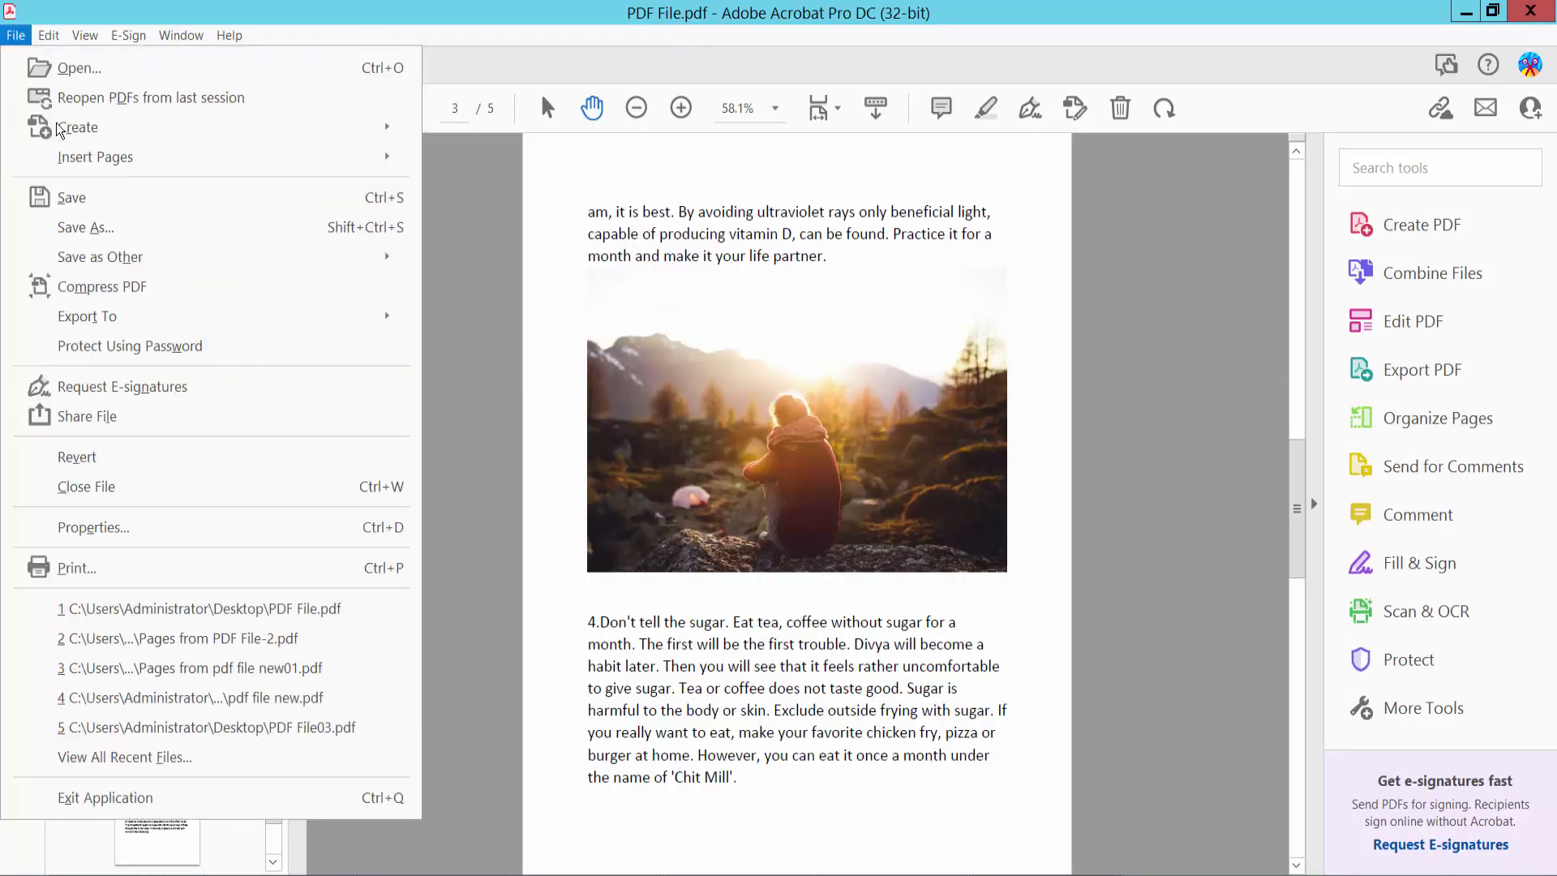
click(1010, 652)
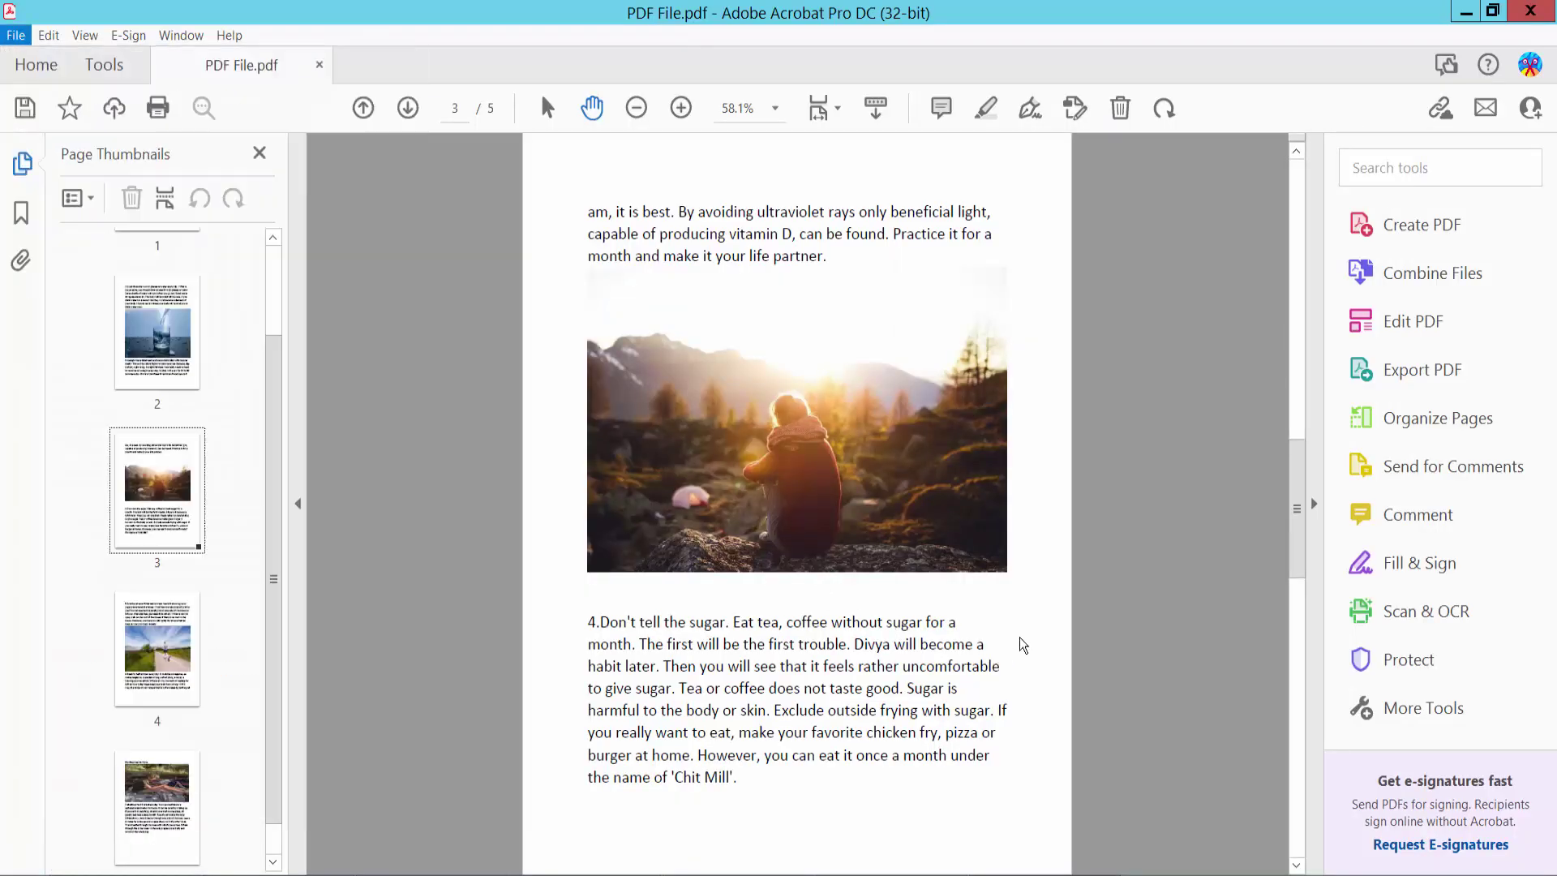